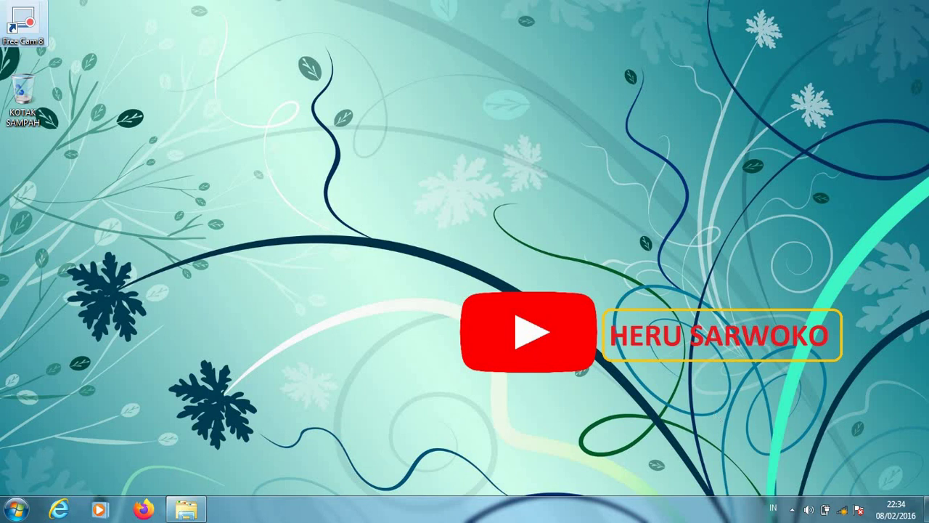
Step: Launch Word 2010 with a blank document, dismiss the activation prompt, and maximize the window
{"action": "left_click", "coordinate": [13, 514]}
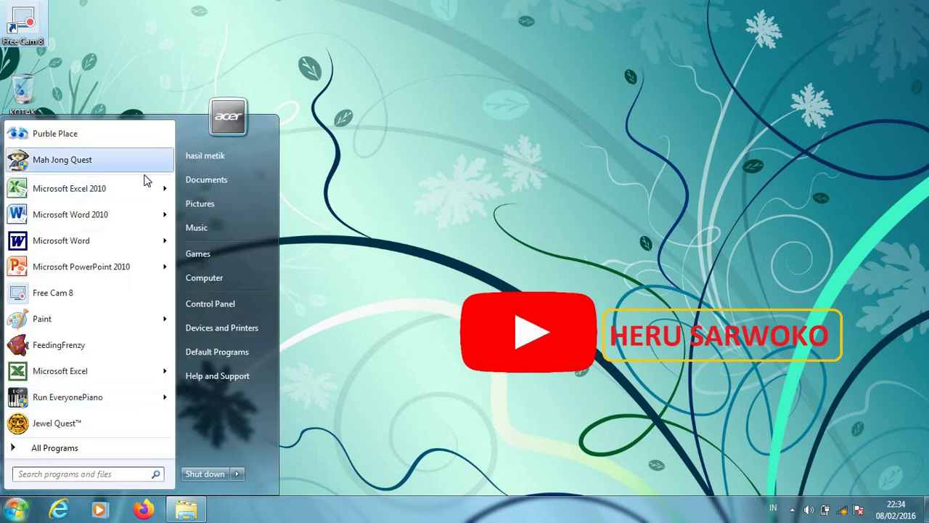
{"action": "left_click", "coordinate": [107, 215]}
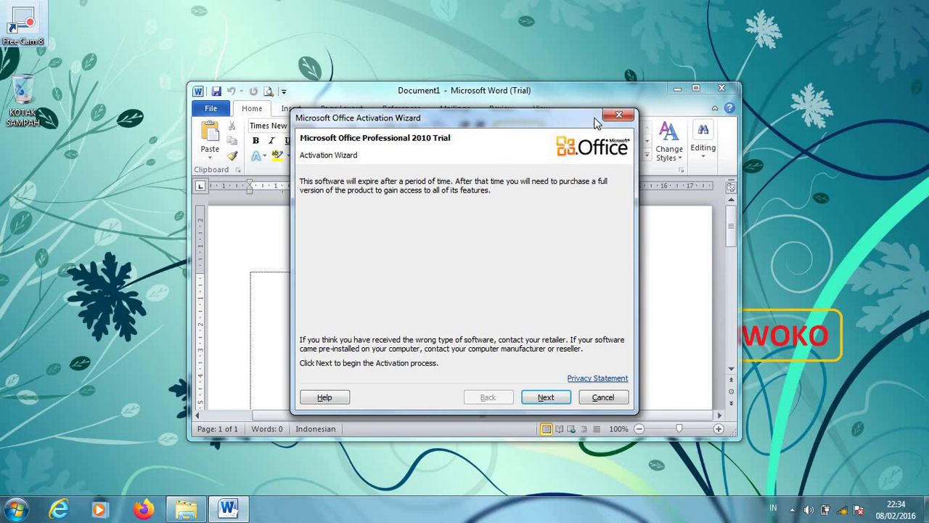
{"action": "left_click", "coordinate": [607, 119]}
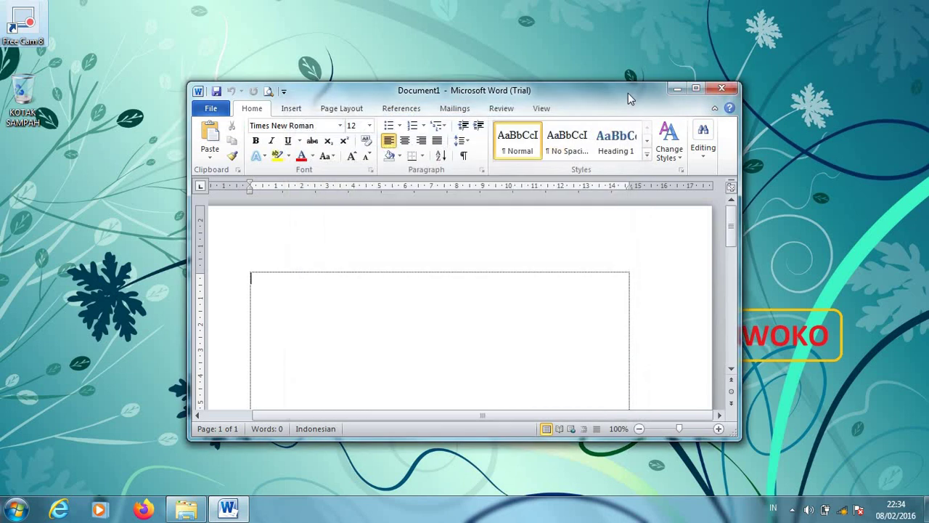
{"action": "left_click", "coordinate": [694, 90]}
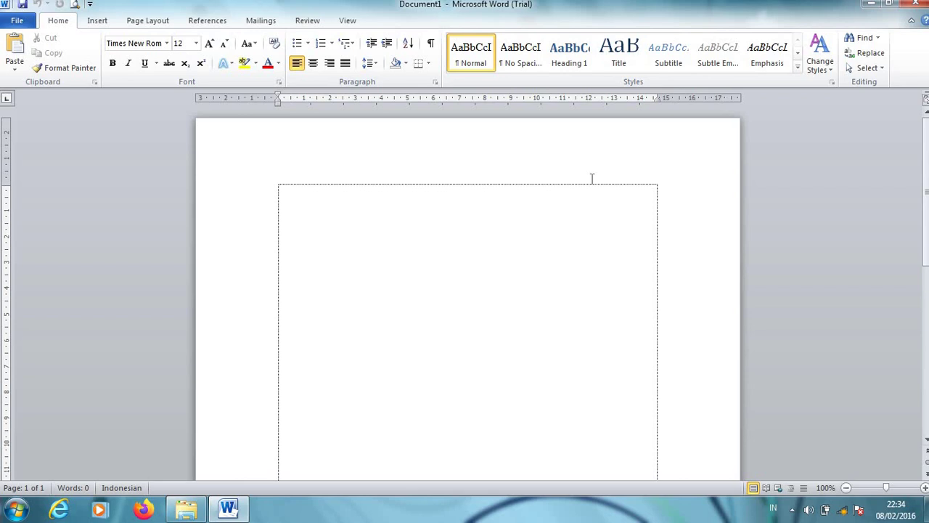
Step: Insert a green-style WordArt reading 'Your text here' at the top of the page
{"action": "left_click", "coordinate": [99, 22]}
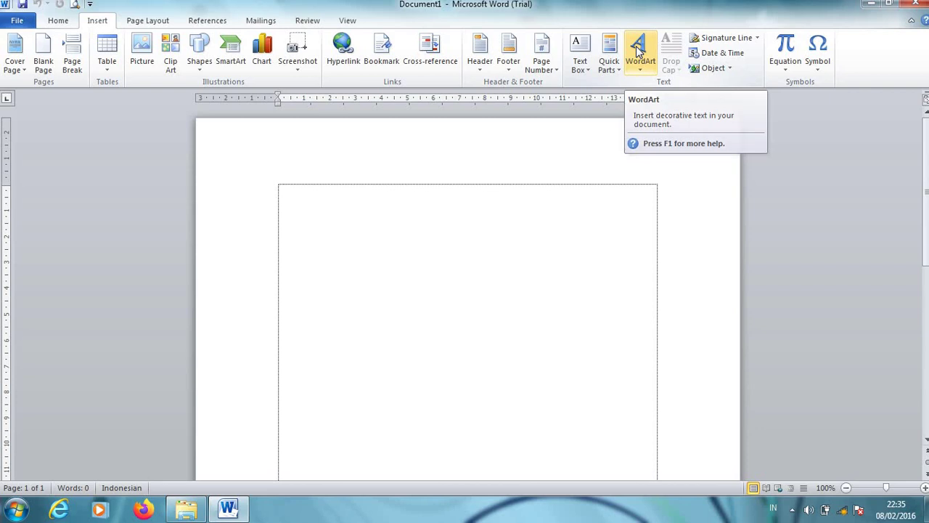
{"action": "left_click", "coordinate": [637, 48]}
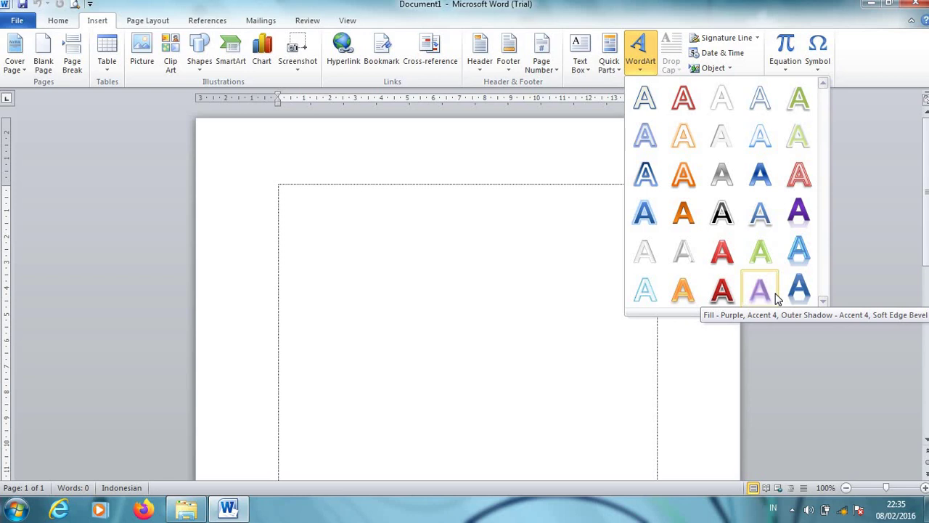
{"action": "left_click", "coordinate": [768, 256]}
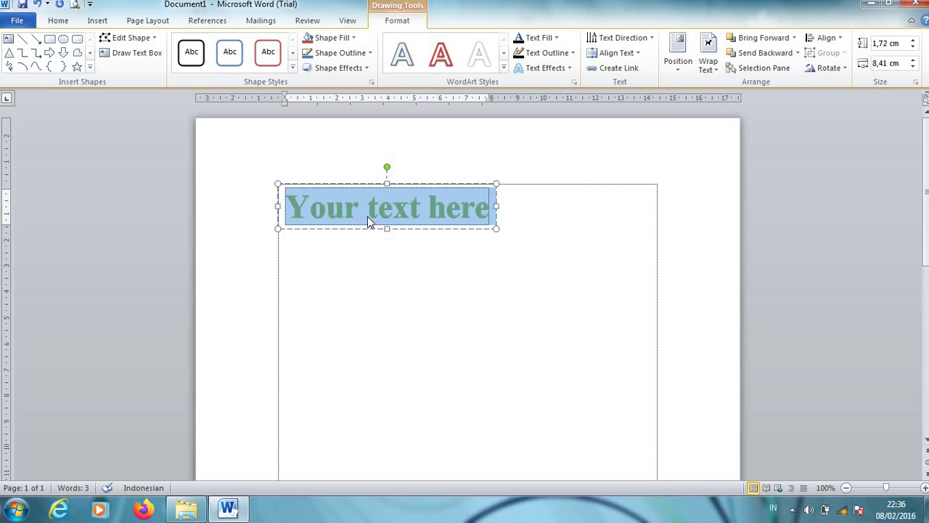
Step: Replace the WordArt placeholder with the author's two-word name in capitals, then select it
{"action": "type", "text": "MI"}
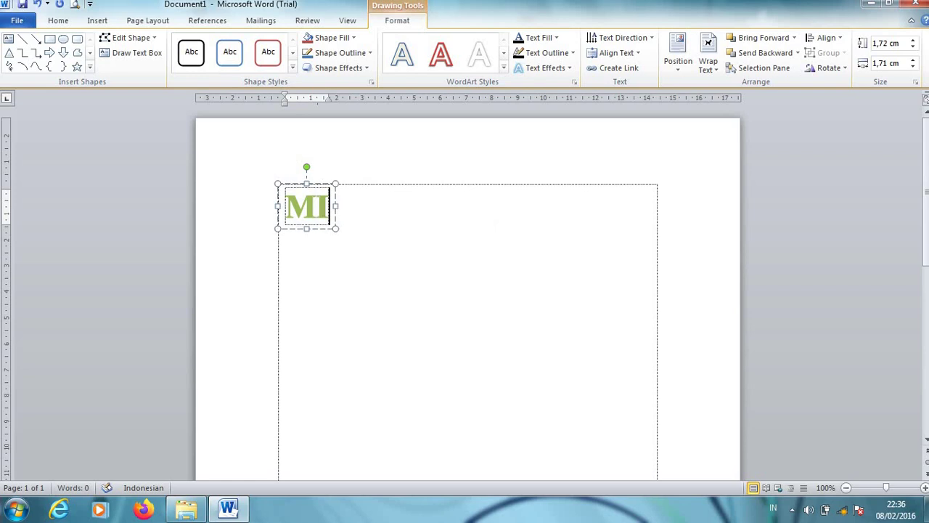
{"action": "key", "text": "BackSpace"}
{"action": "key", "text": "BackSpace"}
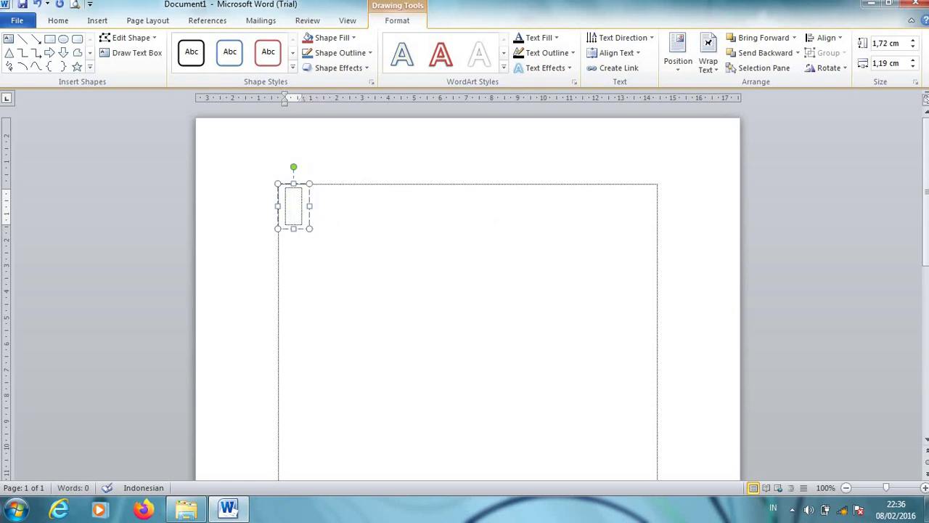
{"action": "type", "text": "HR"}
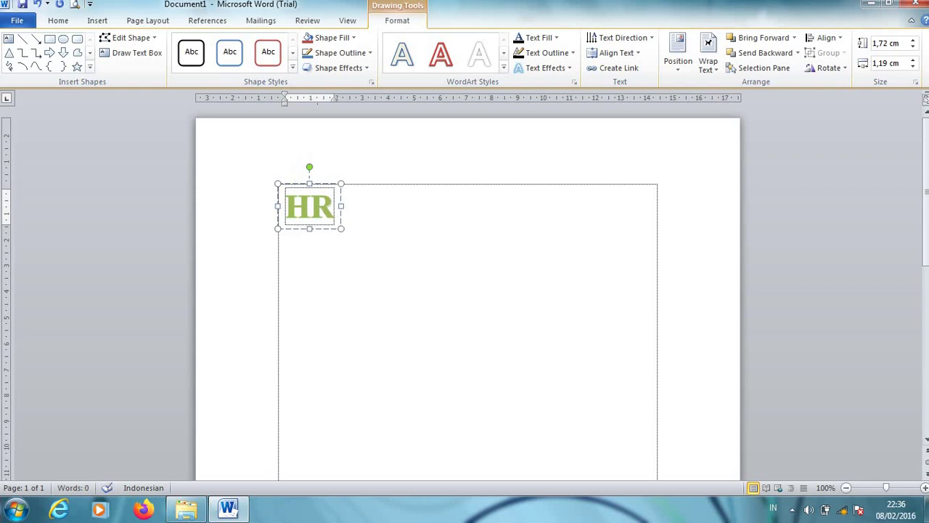
{"action": "key", "text": "BackSpace"}
{"action": "type", "text": "ERU"}
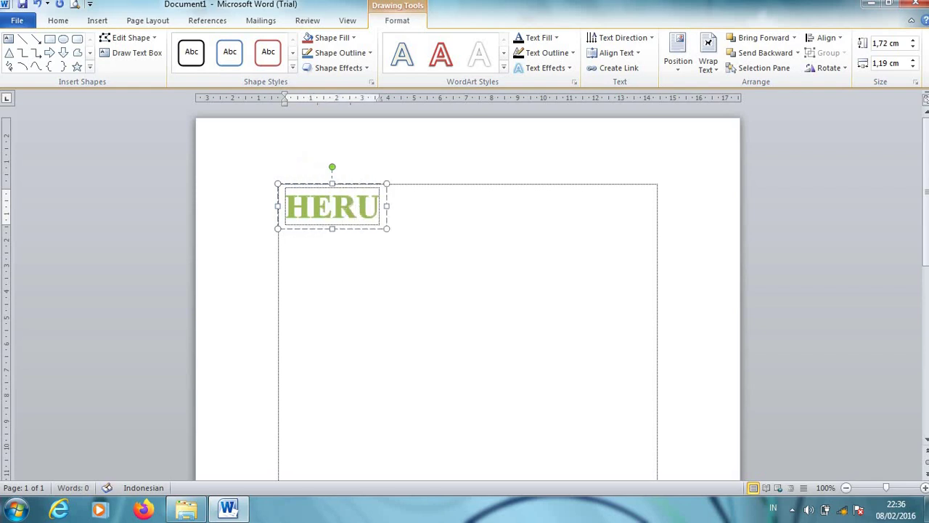
{"action": "type", "text": " SAR"}
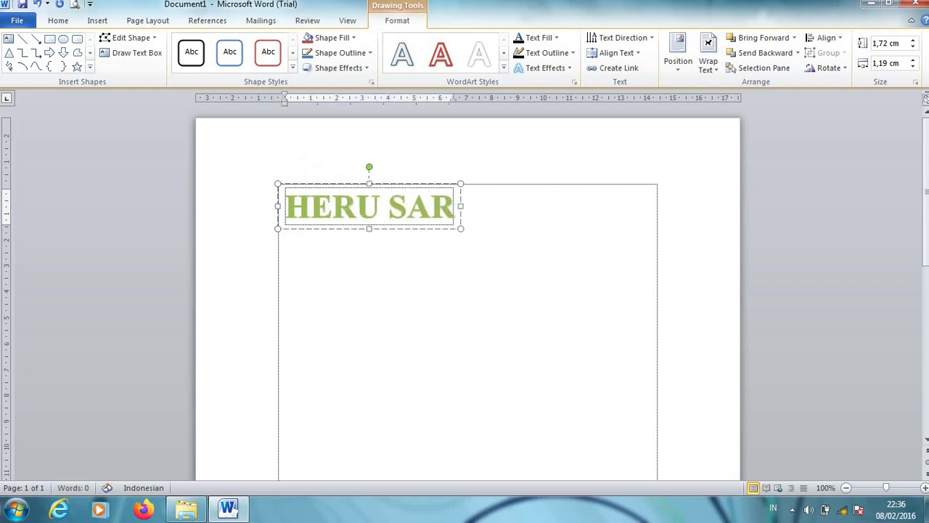
{"action": "type", "text": "WOKO"}
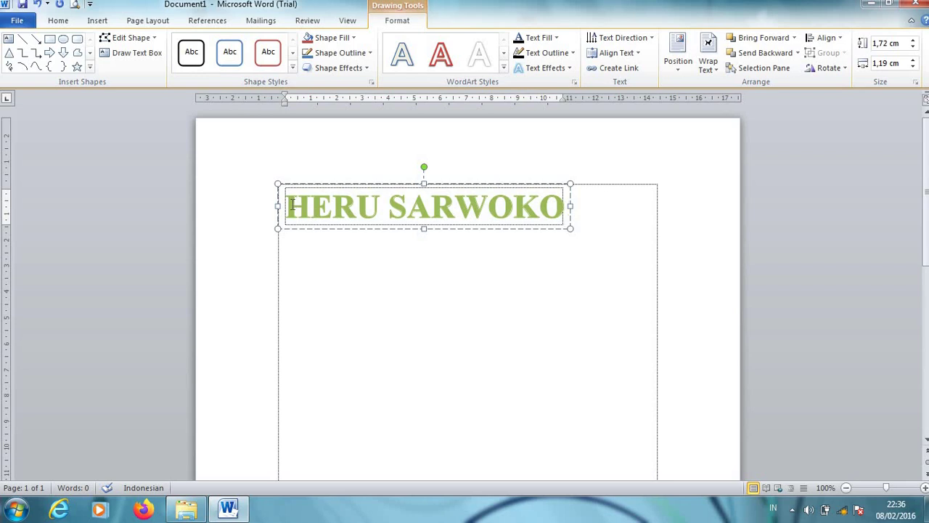
{"action": "left_click_drag", "start_coordinate": [291, 205], "coordinate": [470, 199]}
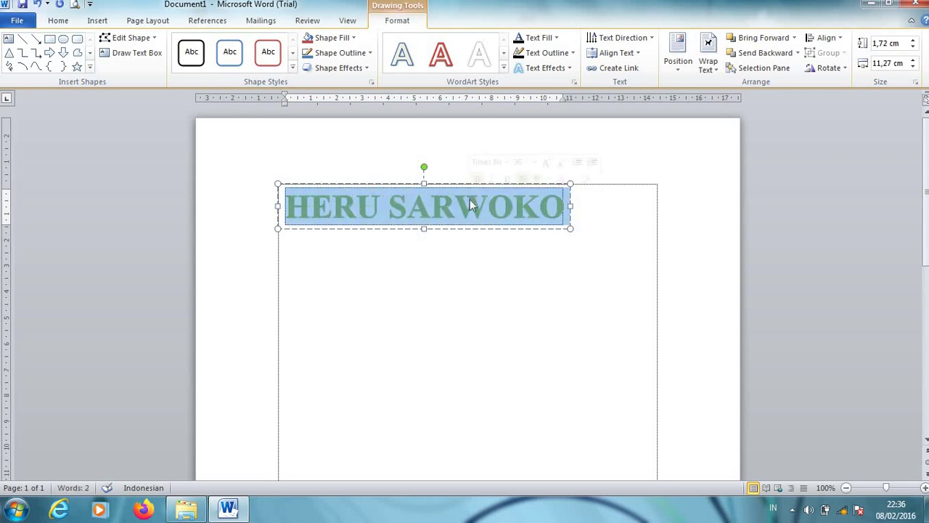
Step: Apply the Gradient Fill - Blue, Accent 1 WordArt style to the name
{"action": "left_click", "coordinate": [504, 71]}
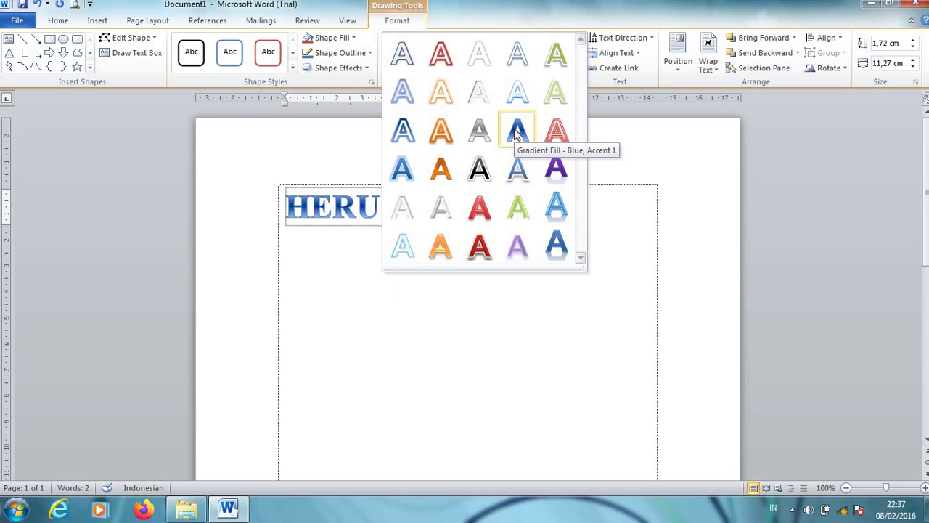
{"action": "left_click", "coordinate": [516, 131]}
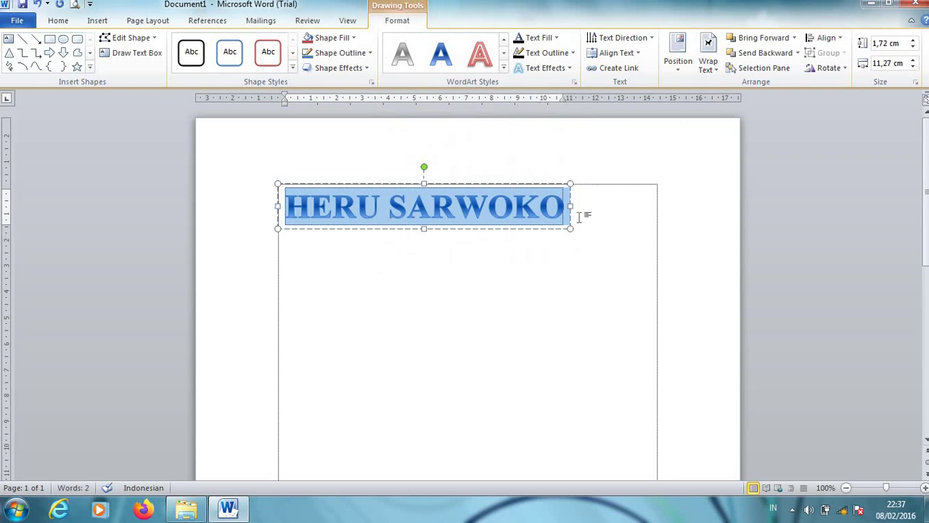
{"action": "left_click", "coordinate": [597, 203]}
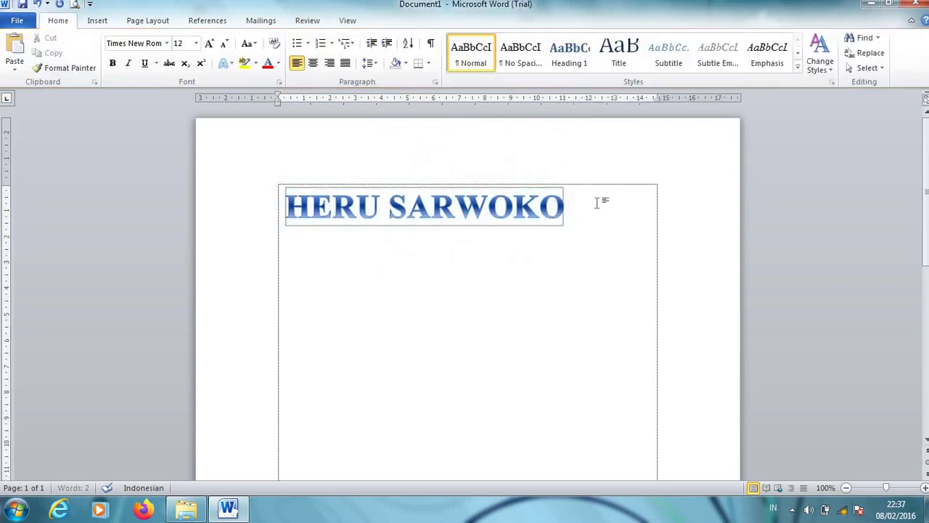
{"action": "left_click", "coordinate": [450, 204]}
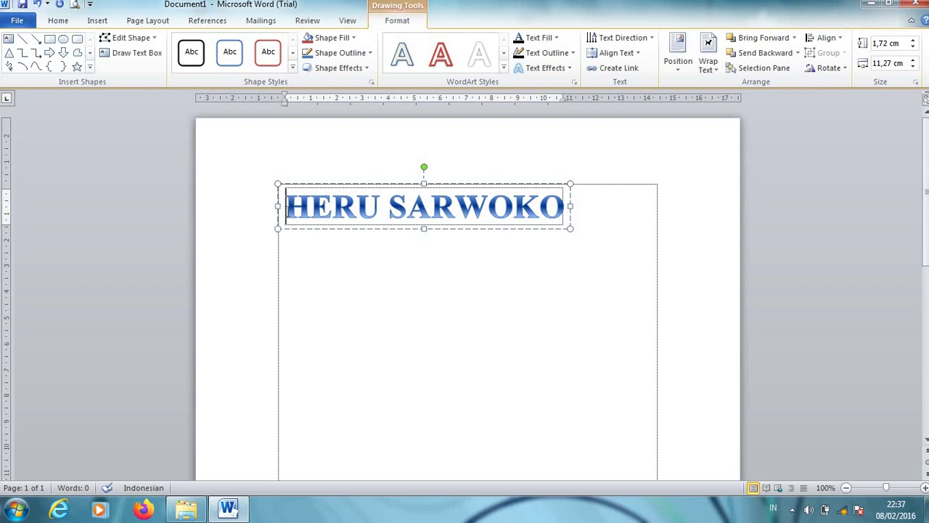
Step: Tilt the blue name with the Perspective Contrasting Right 3-D rotation
{"action": "left_click_drag", "start_coordinate": [289, 207], "coordinate": [462, 208]}
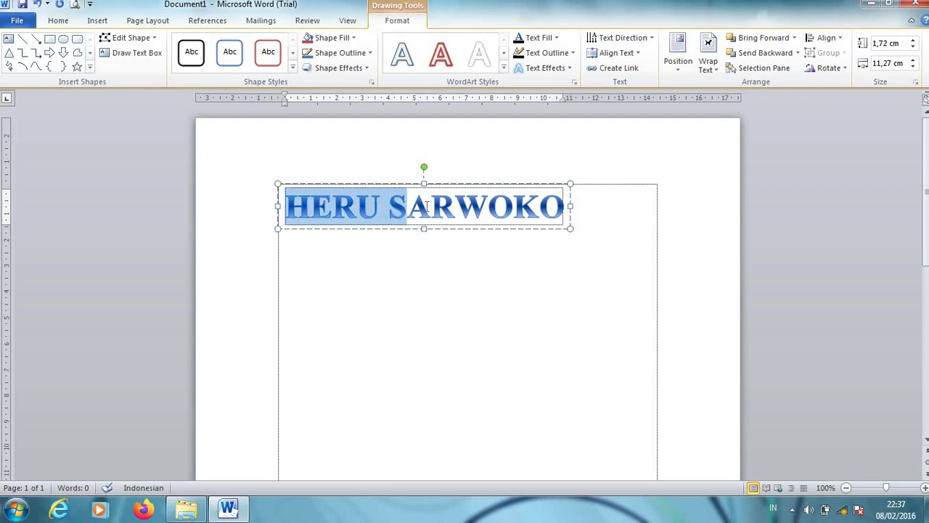
{"action": "left_click", "coordinate": [567, 73]}
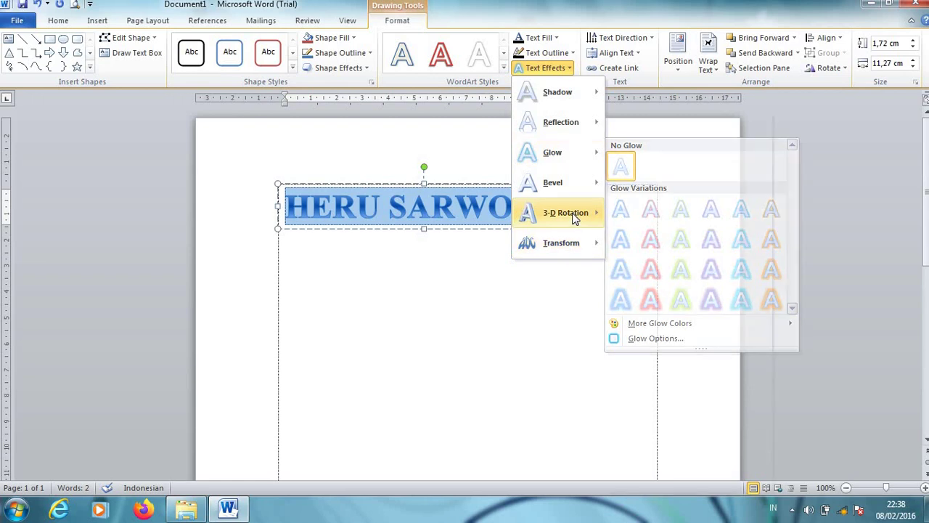
{"action": "mouse_move", "coordinate": [565, 213]}
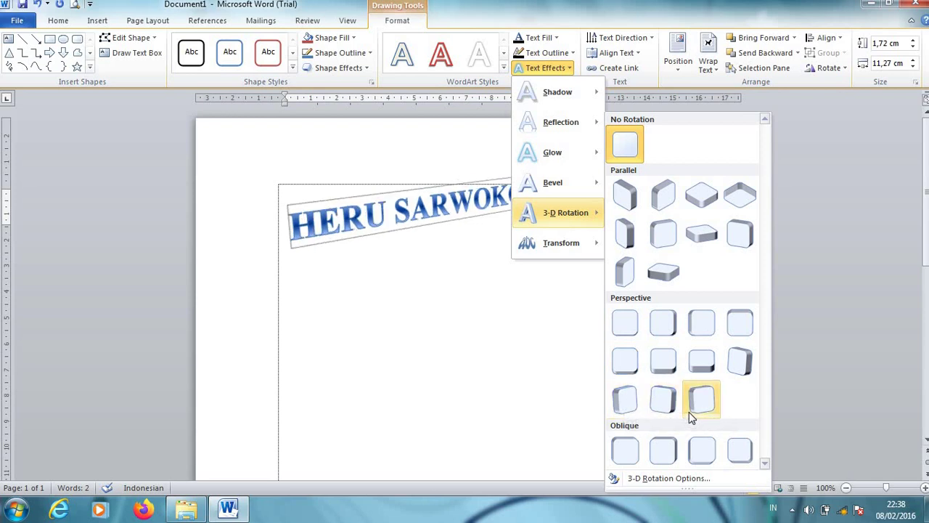
{"action": "left_click", "coordinate": [628, 410]}
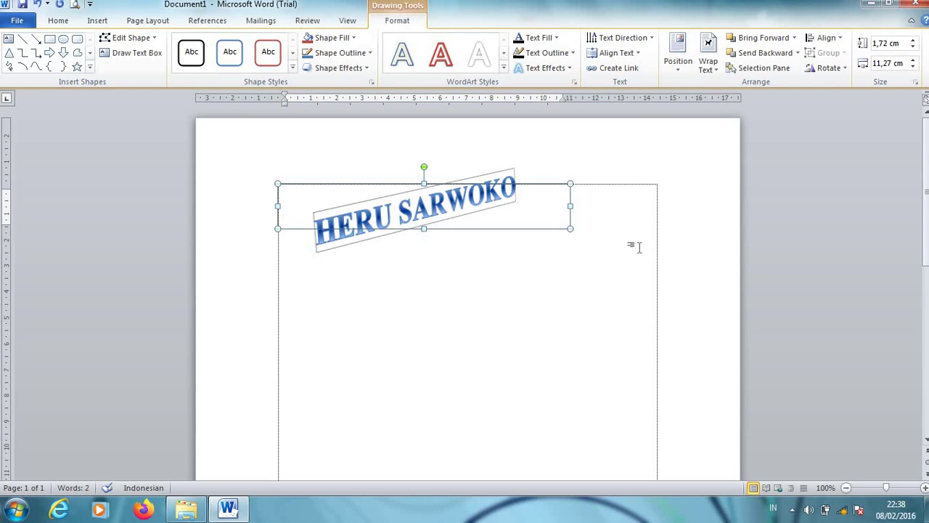
{"action": "left_click", "coordinate": [592, 219]}
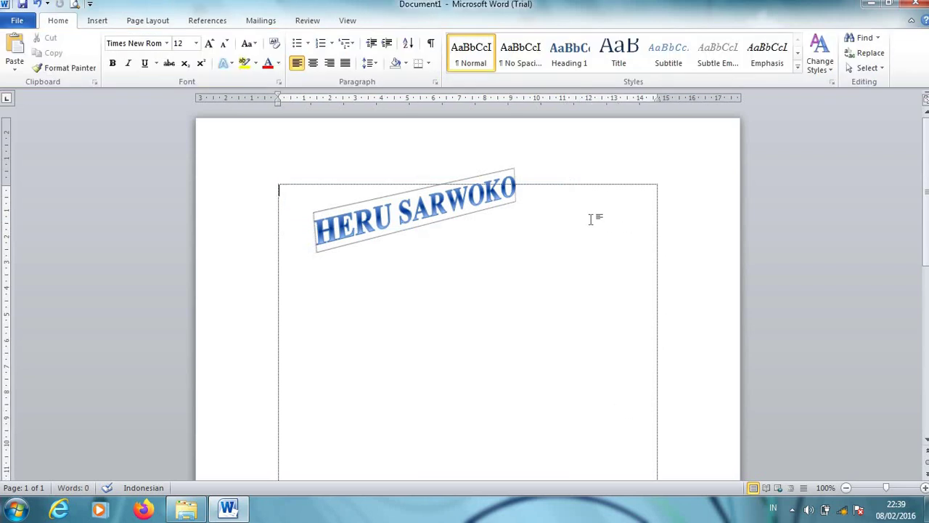
Step: Insert three blank lines above the tilted WordArt to push it down the page
{"action": "key", "text": "Return"}
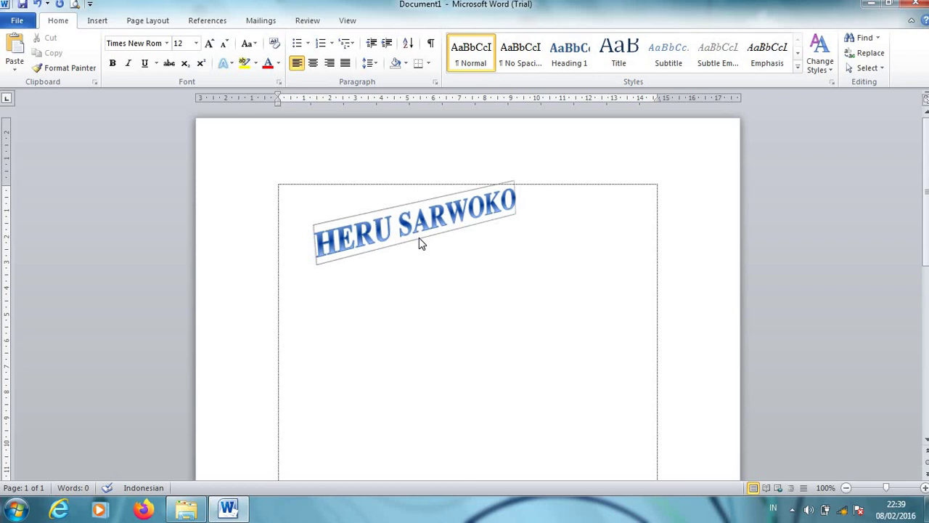
{"action": "key", "text": "Return"}
{"action": "key", "text": "Return"}
{"action": "key", "text": "Return"}
{"action": "key", "text": "Return"}
{"action": "key", "text": "Return"}
{"action": "key", "text": "Return"}
{"action": "key", "text": "Return"}
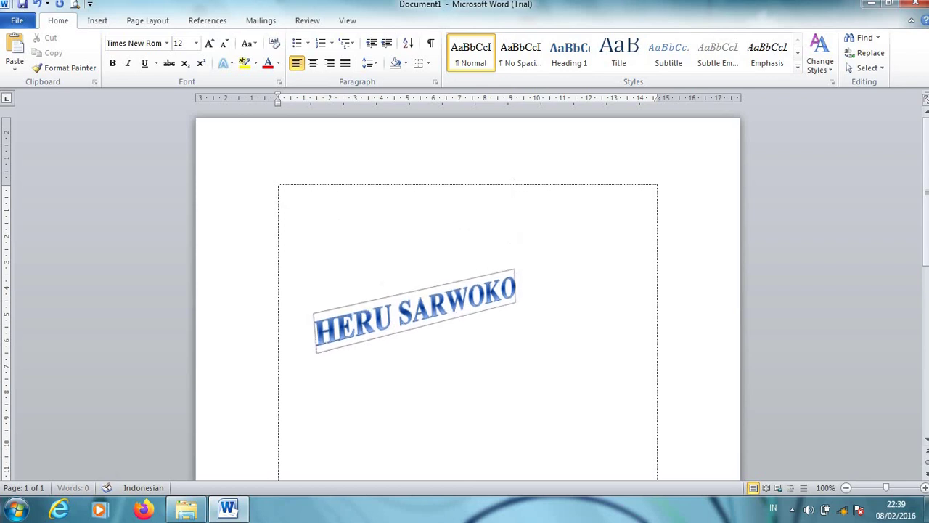
{"action": "key", "text": "Return"}
{"action": "key", "text": "Return"}
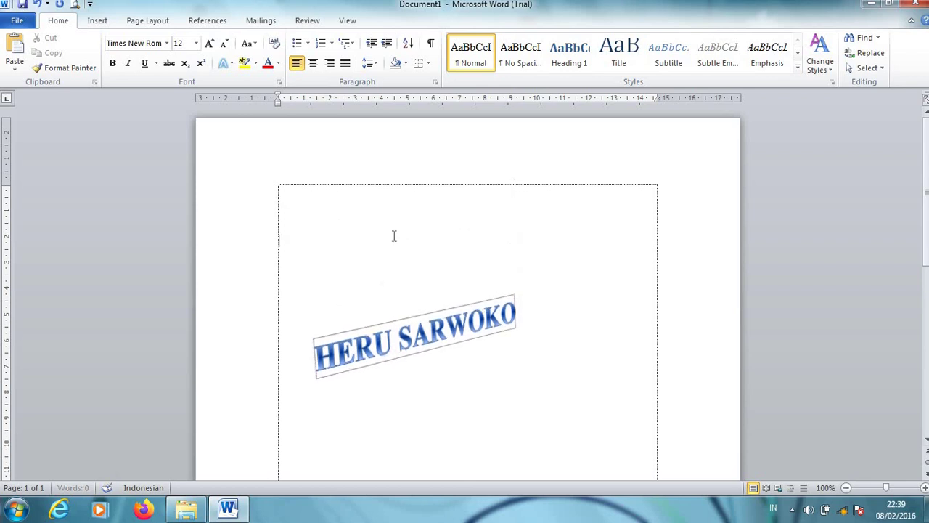
Step: Insert a purple gradient WordArt at the top of the page reading 'WORD ART'
{"action": "left_click", "coordinate": [326, 194]}
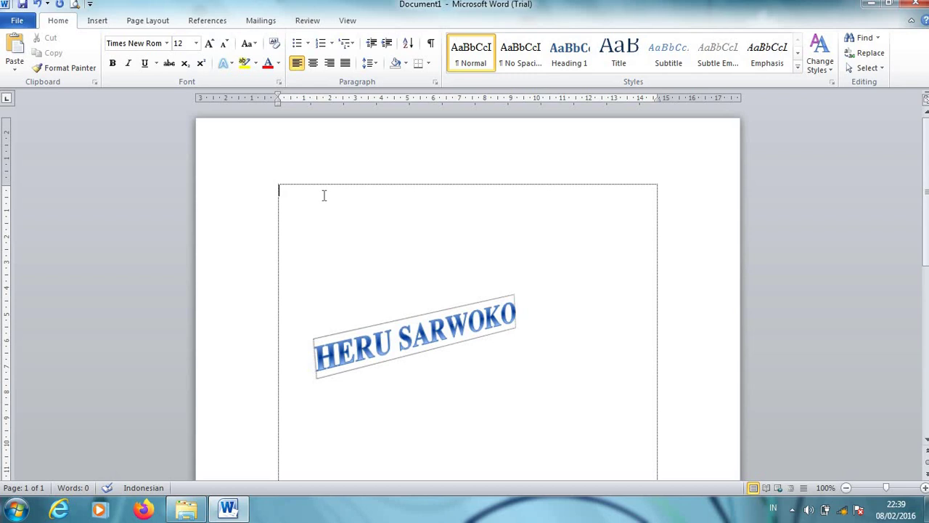
{"action": "left_click", "coordinate": [96, 20]}
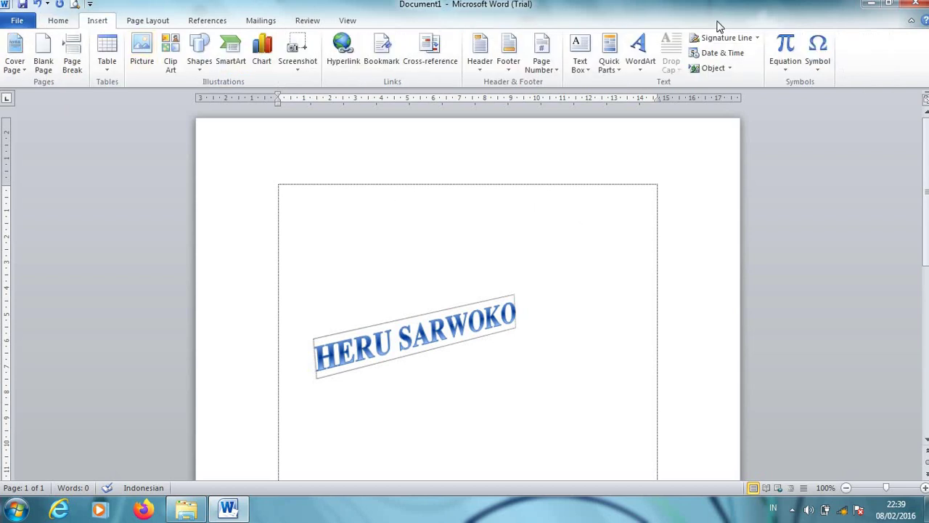
{"action": "left_click", "coordinate": [639, 49]}
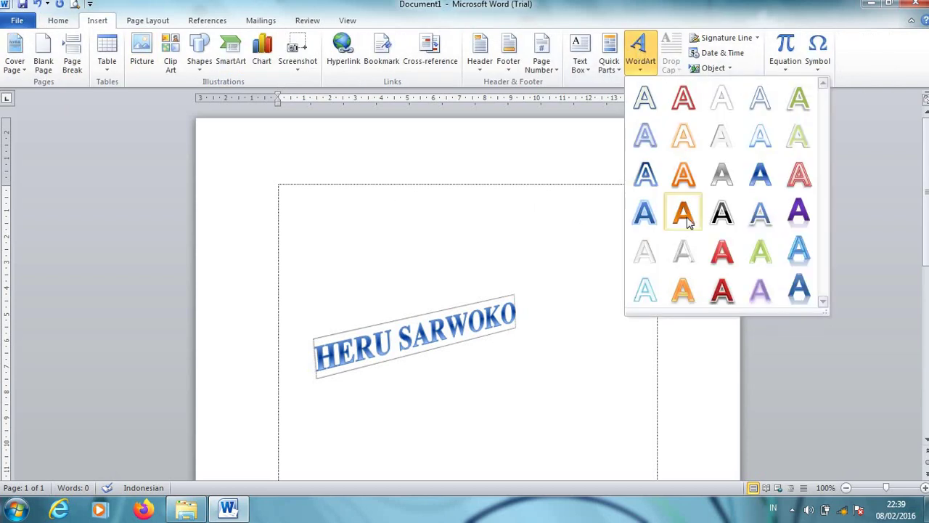
{"action": "left_click", "coordinate": [787, 225]}
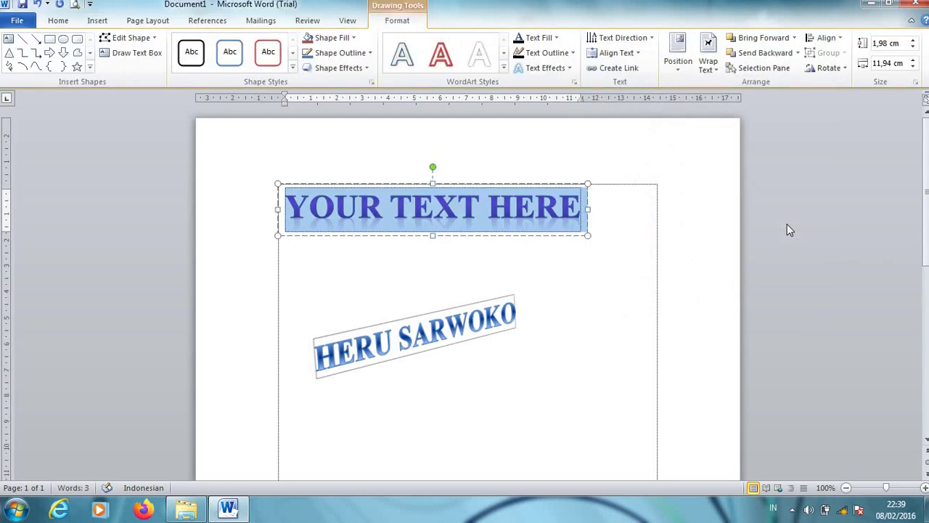
{"action": "type", "text": "WORD"}
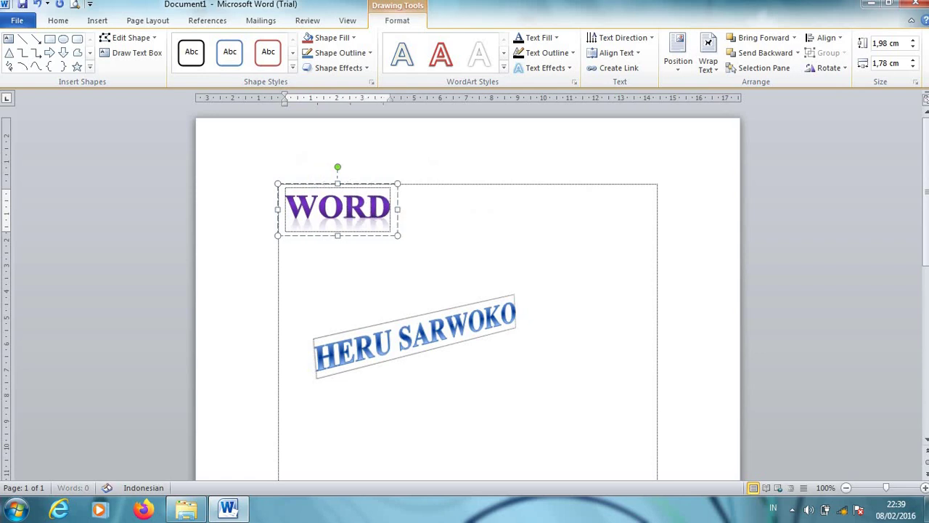
{"action": "type", "text": " AR"}
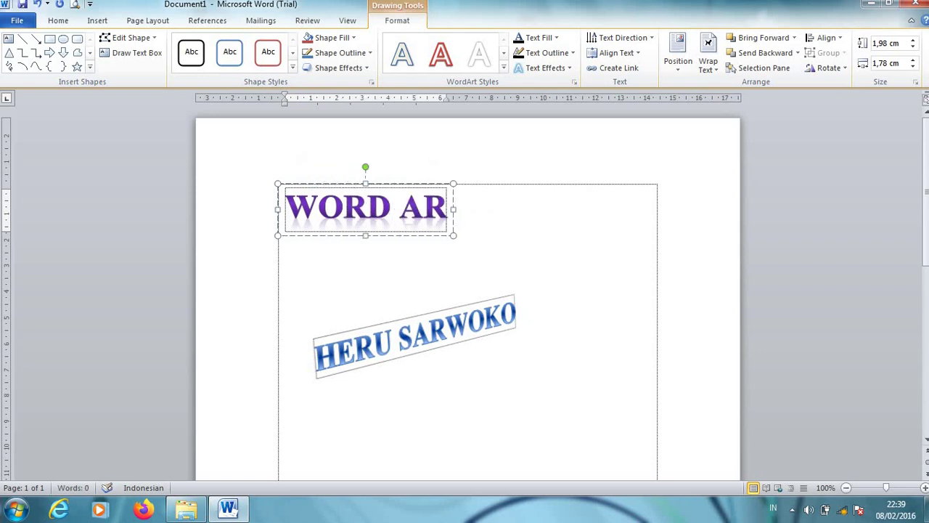
{"action": "type", "text": "T"}
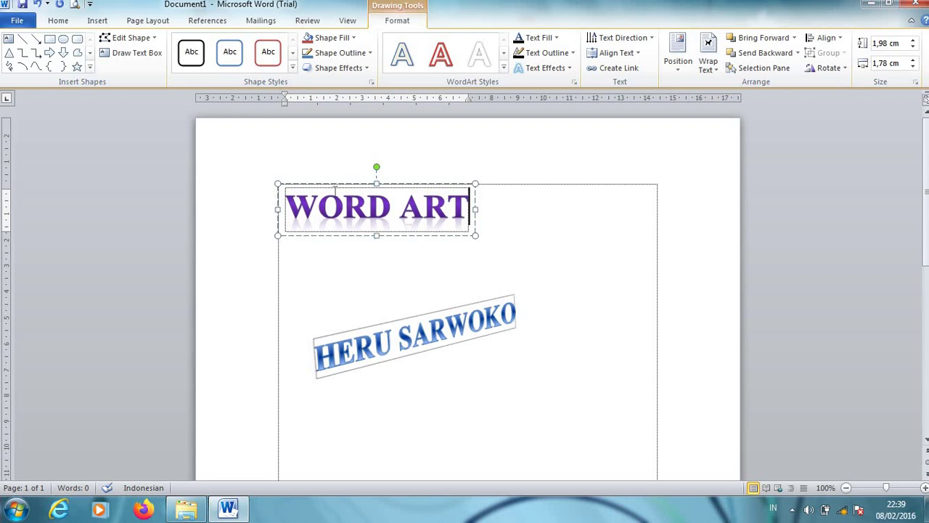
Step: Give WORD ART the Intense Effect Red shape style and Perspective Heroic Extreme Left 3-D rotation
{"action": "left_click", "coordinate": [294, 71]}
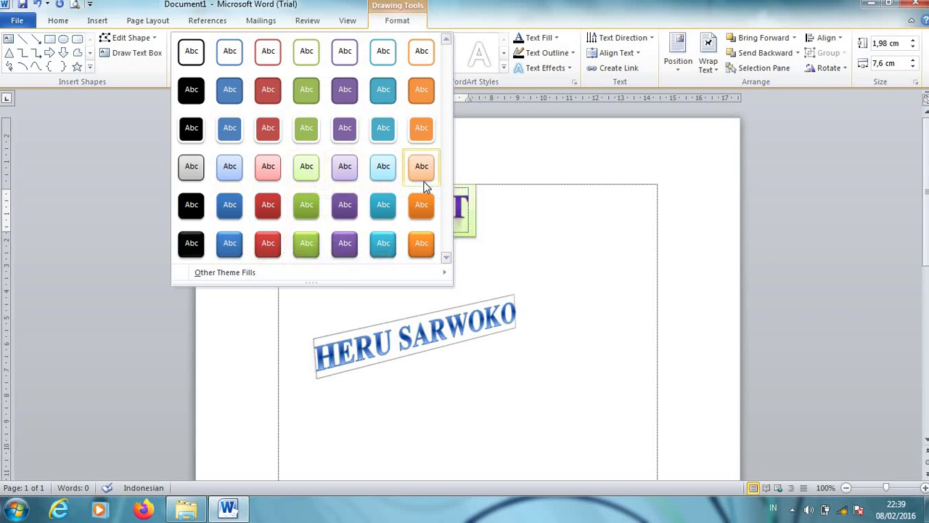
{"action": "left_click", "coordinate": [270, 259]}
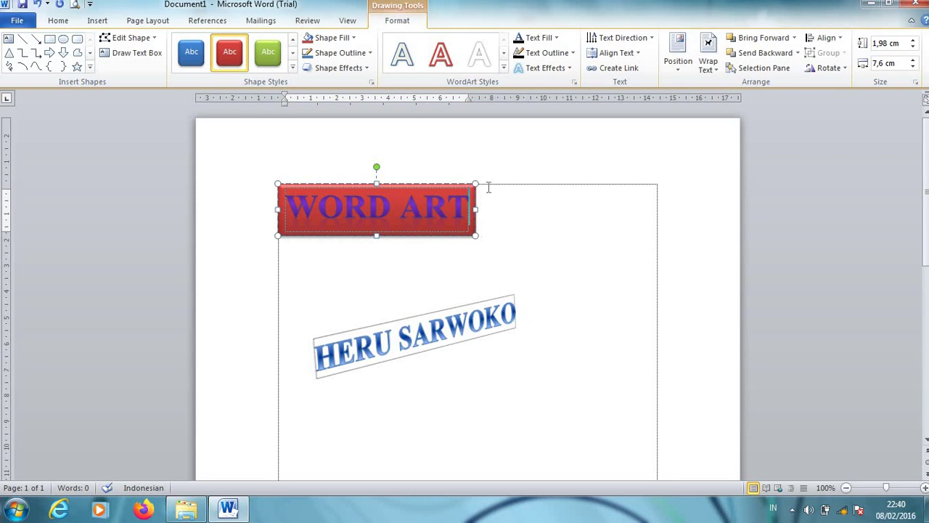
{"action": "left_click", "coordinate": [552, 68]}
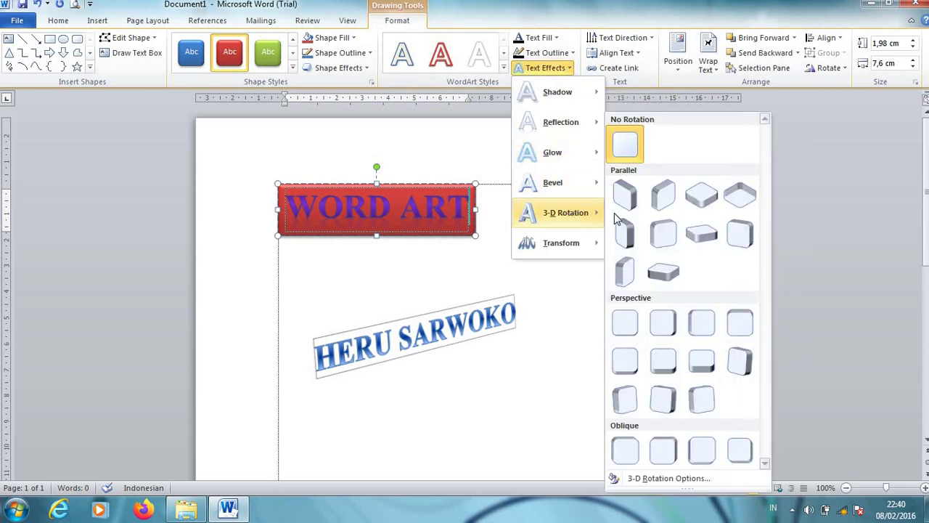
{"action": "mouse_move", "coordinate": [565, 213]}
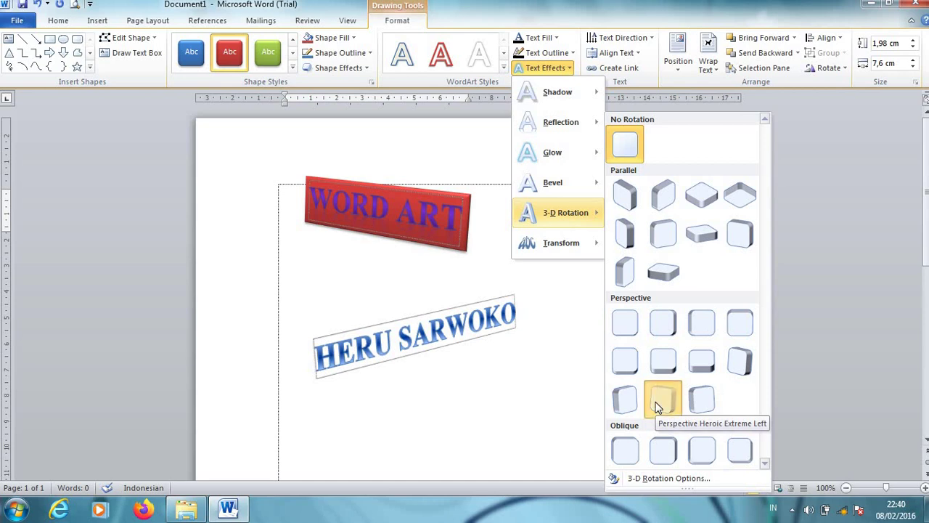
{"action": "left_click", "coordinate": [657, 407]}
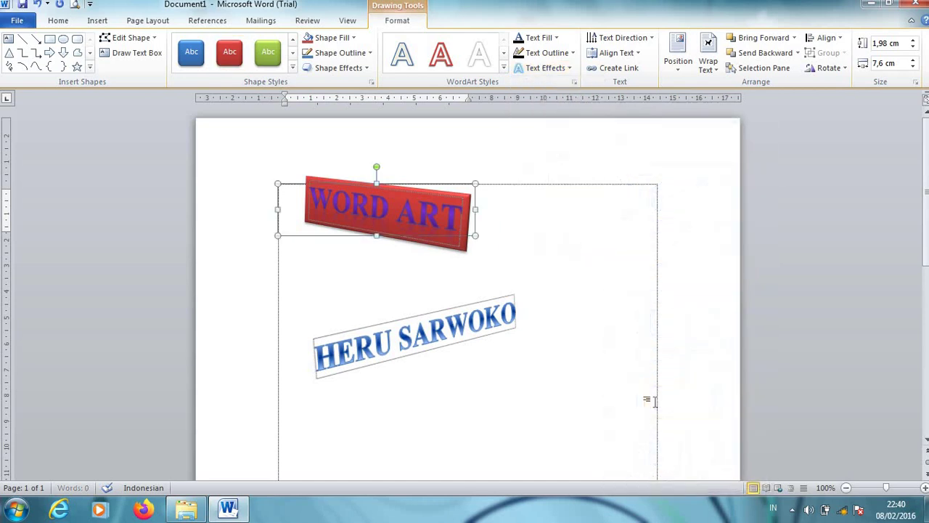
Step: Deselect WORD ART and add two blank lines to push the name WordArt lower
{"action": "left_click", "coordinate": [515, 233]}
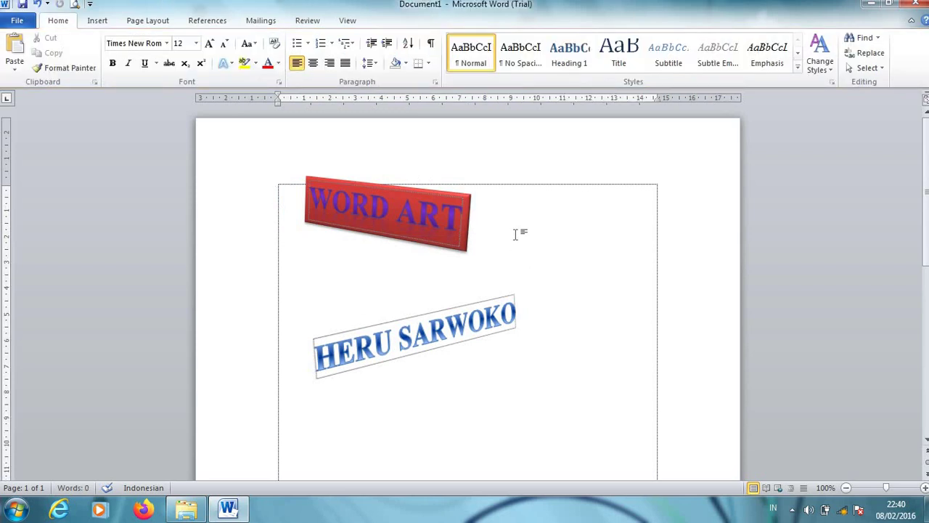
{"action": "key", "text": "Return"}
{"action": "key", "text": "Return"}
{"action": "key", "text": "Return"}
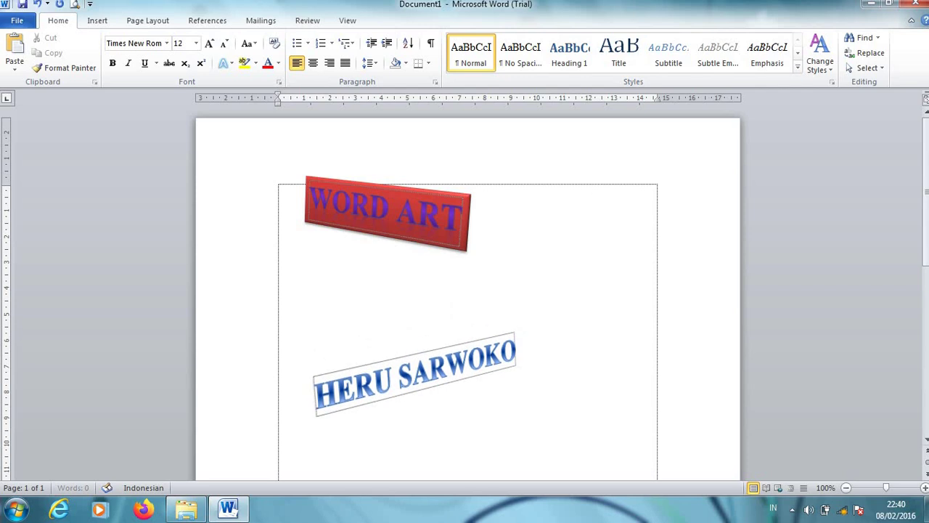
{"action": "key", "text": "Return"}
{"action": "key", "text": "Return"}
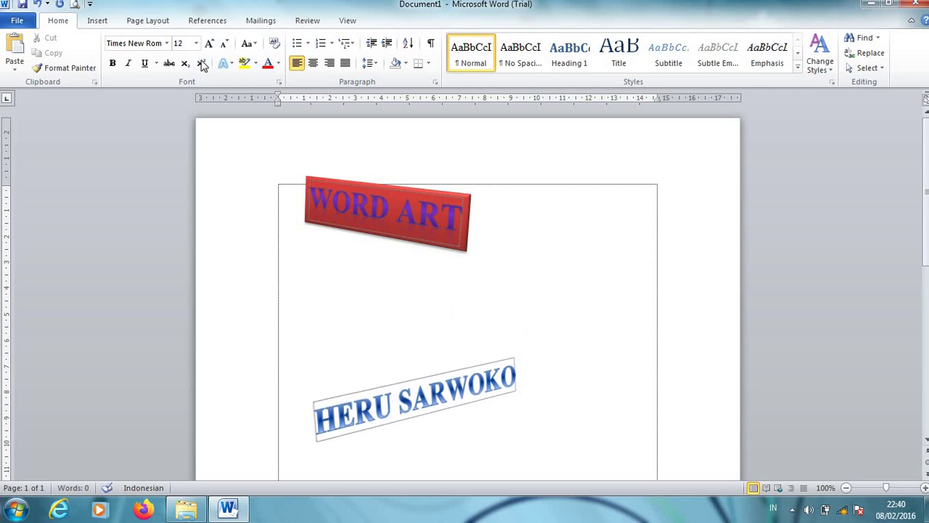
Step: Insert a light purple WordArt between the two reading 'INDONESIA'
{"action": "left_click", "coordinate": [97, 20]}
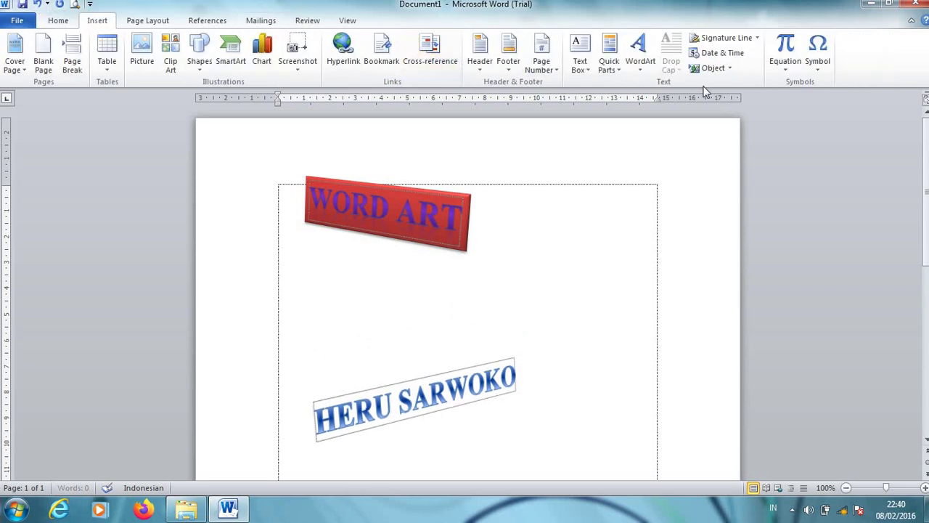
{"action": "left_click", "coordinate": [642, 55]}
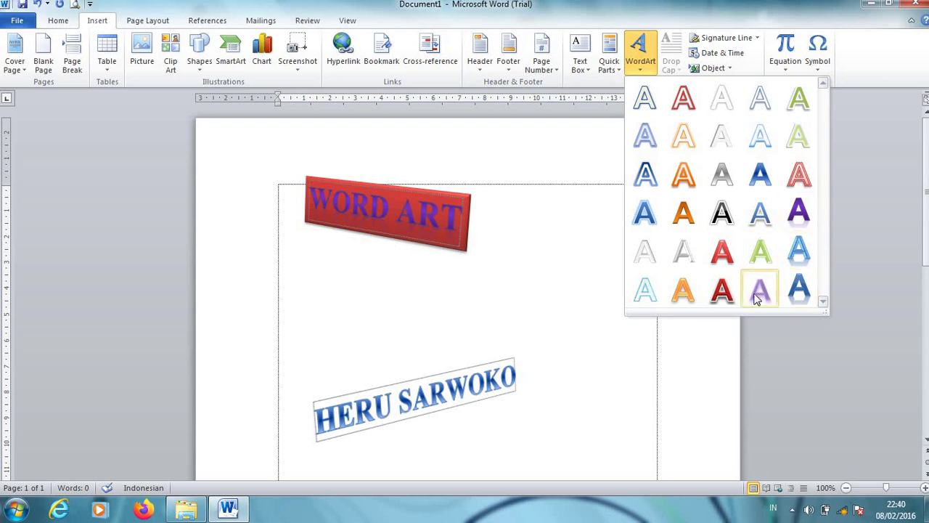
{"action": "left_click", "coordinate": [754, 297]}
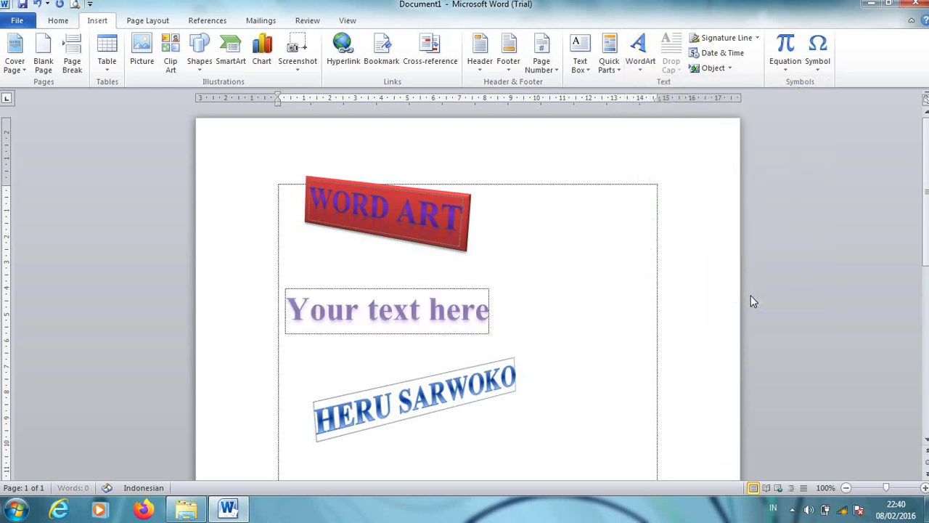
{"action": "type", "text": "IN"}
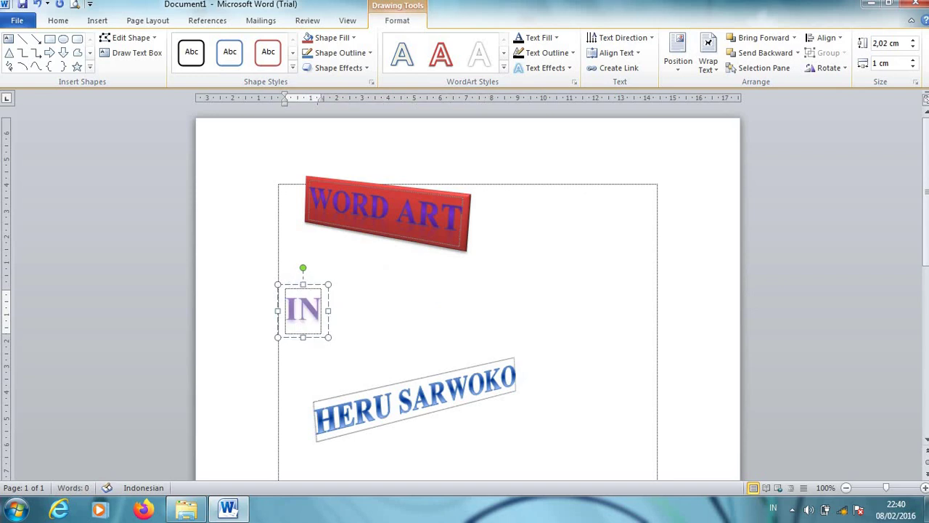
{"action": "type", "text": "DONE"}
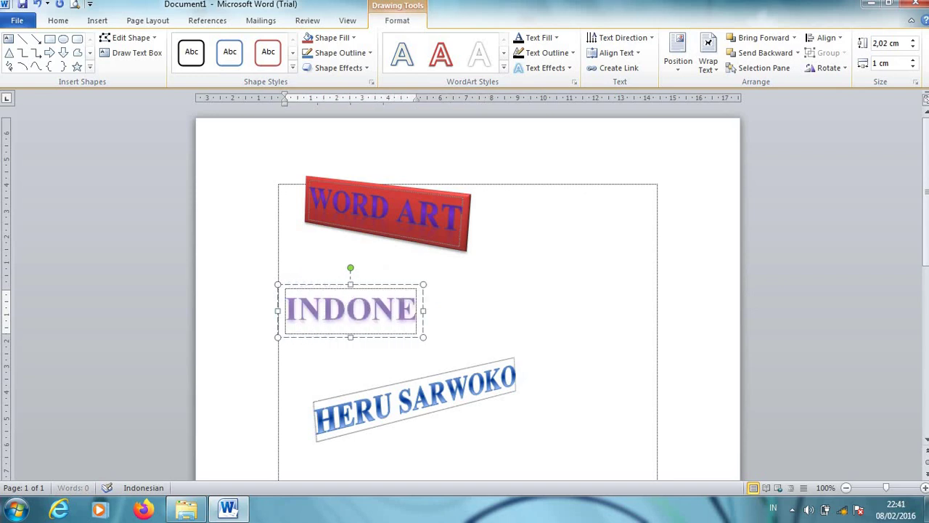
{"action": "type", "text": "SIA"}
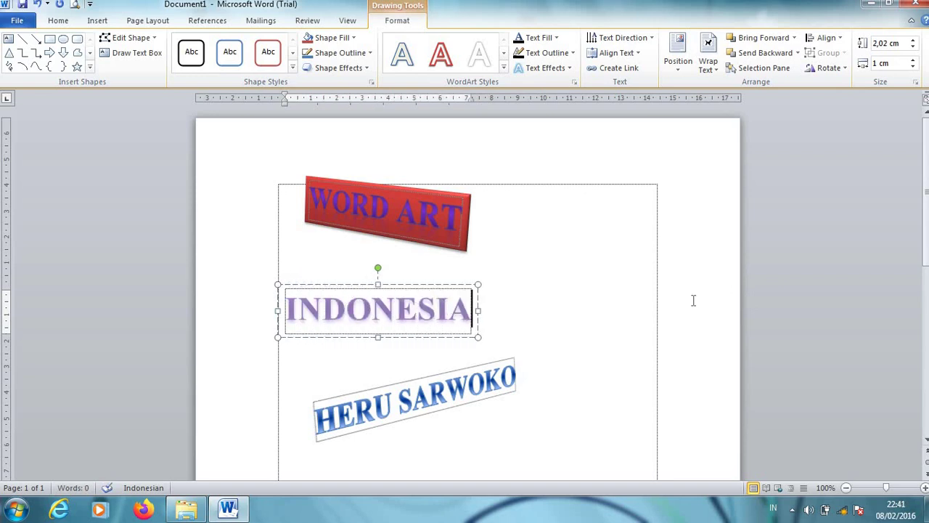
Step: Apply the Intense Effect - Red, Accent 2 shape style to INDONESIA
{"action": "left_click", "coordinate": [293, 67]}
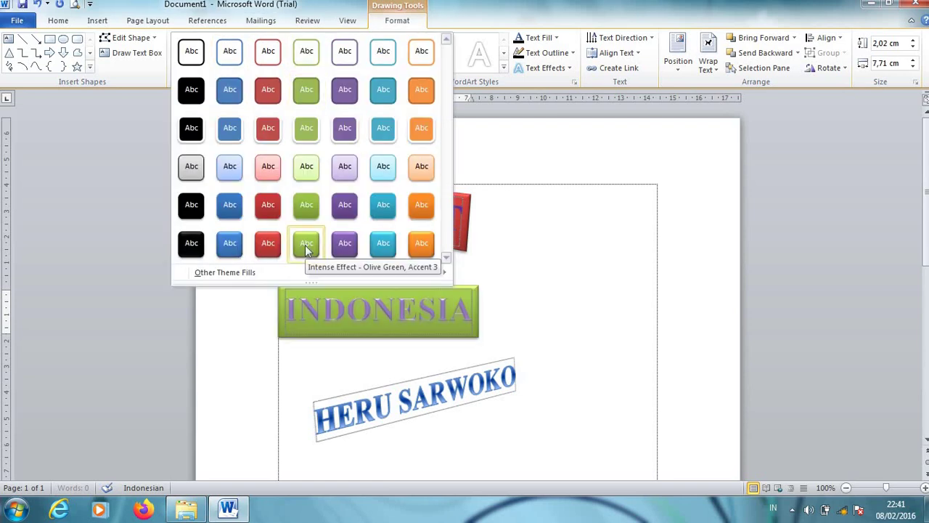
{"action": "left_click", "coordinate": [264, 247]}
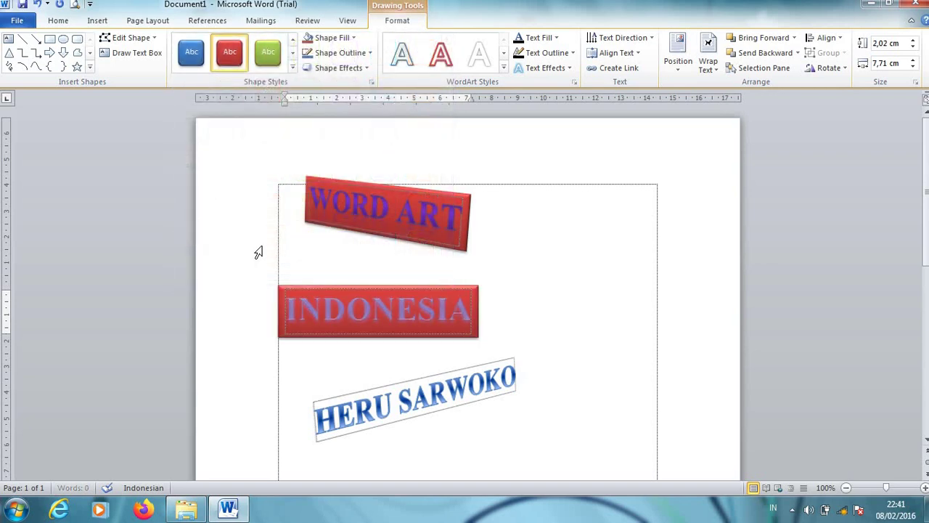
{"action": "left_click", "coordinate": [571, 68]}
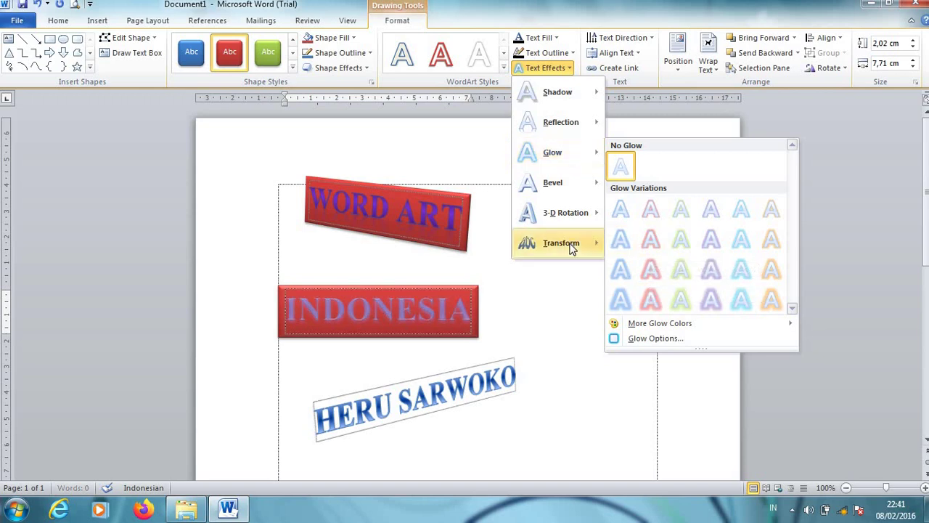
{"action": "mouse_move", "coordinate": [561, 243]}
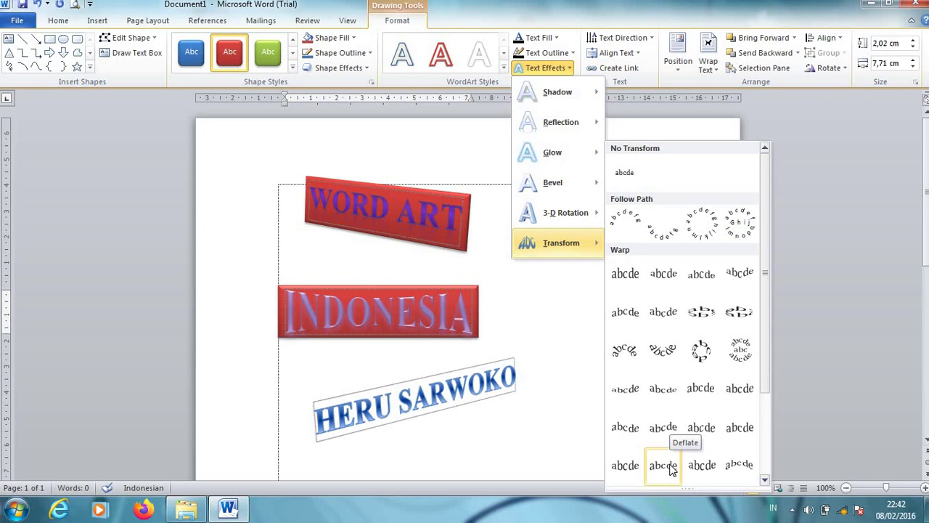
Step: Give the INDONESIA WordArt a Deflate transform, then deselect it
{"action": "left_click", "coordinate": [663, 469]}
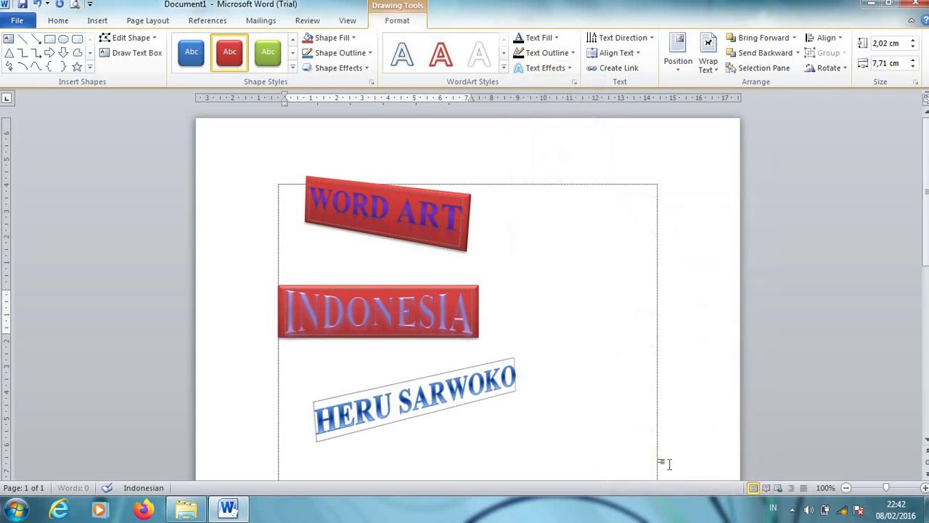
{"action": "left_click", "coordinate": [556, 277]}
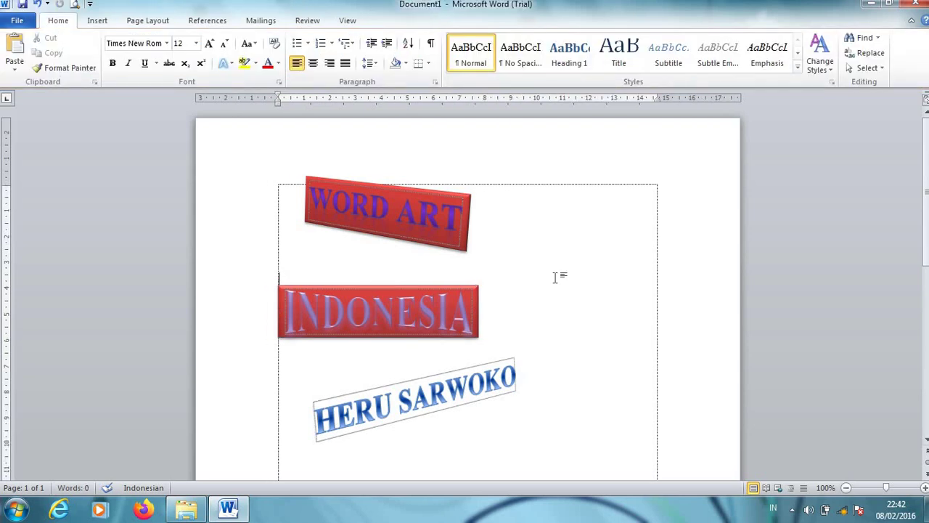